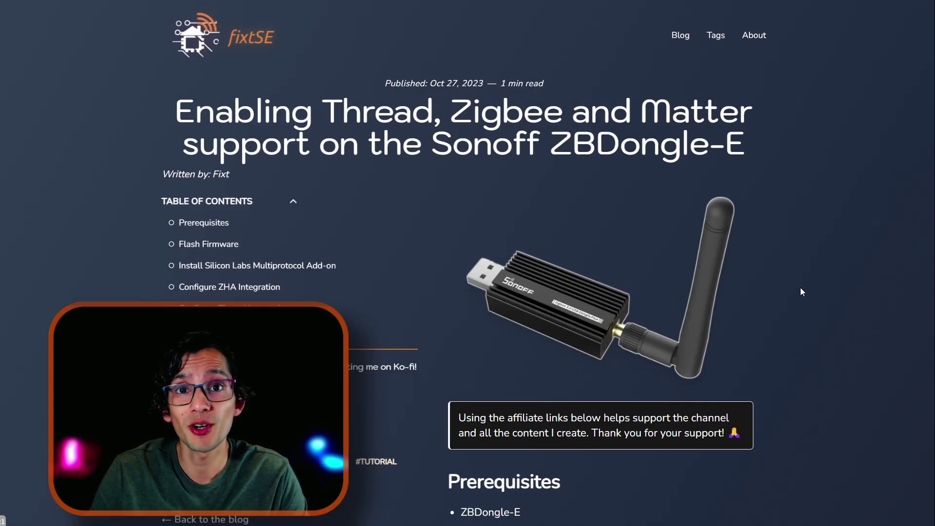
Jump to the Flash Firmware section from the ZBDongle-E guide's table of contents.
left_click(218, 244)
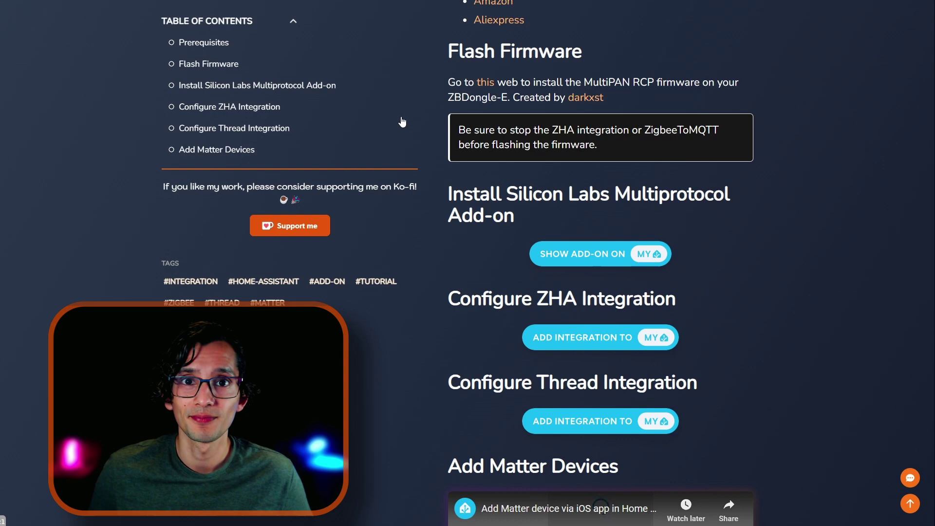
Open the darkxst firmware flasher and connect to the ZBDongle-E on its SONOFF serial port.
left_click(485, 83)
scroll(487, 87, "down", 2)
scroll(487, 87, "down", 3)
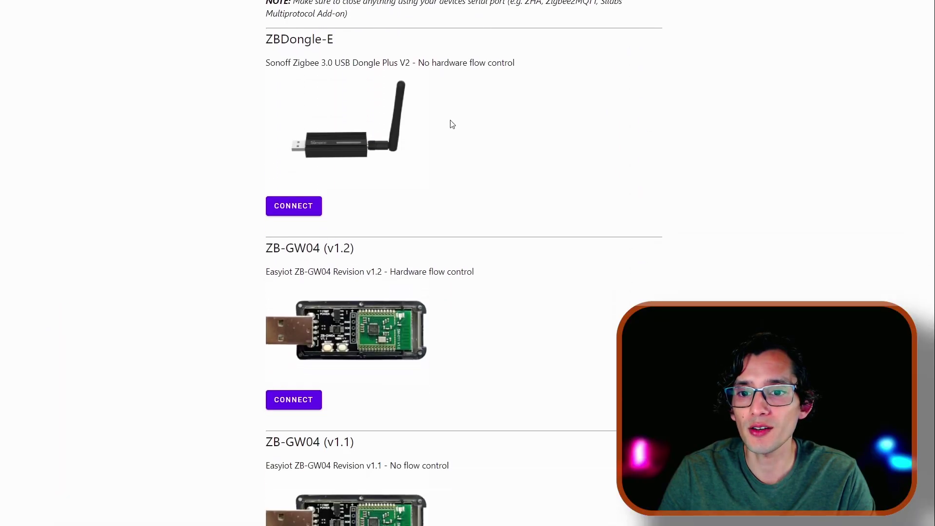
left_click(293, 205)
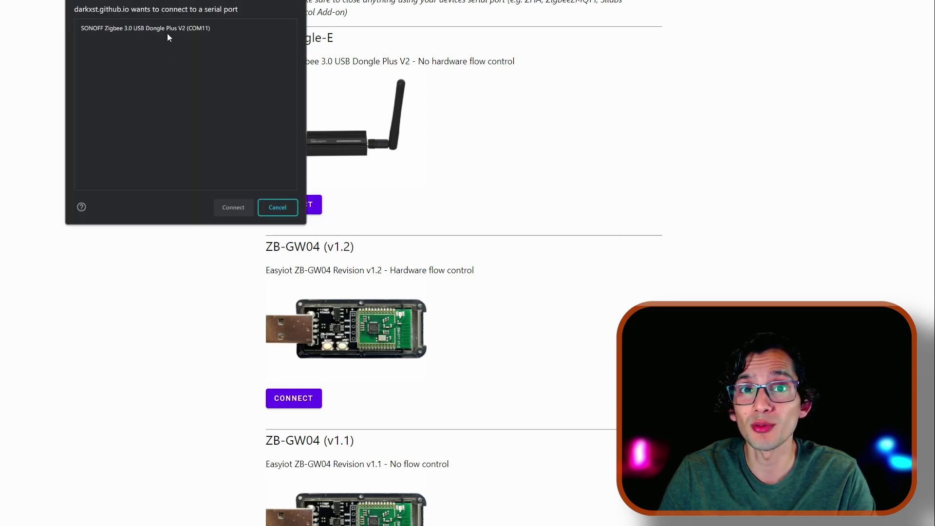
left_click(166, 30)
left_click(234, 209)
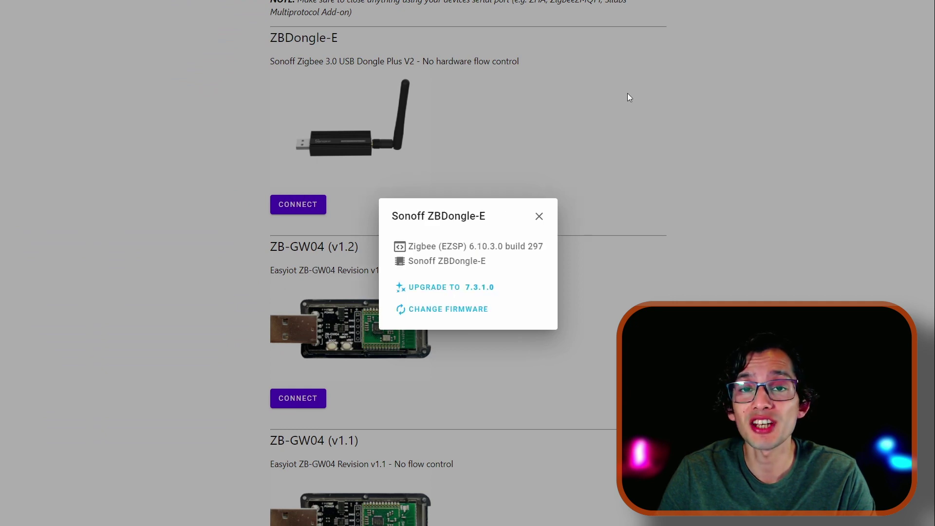
Install the Multi-PAN (RCP) firmware on the dongle and close the status dialog.
left_click(468, 311)
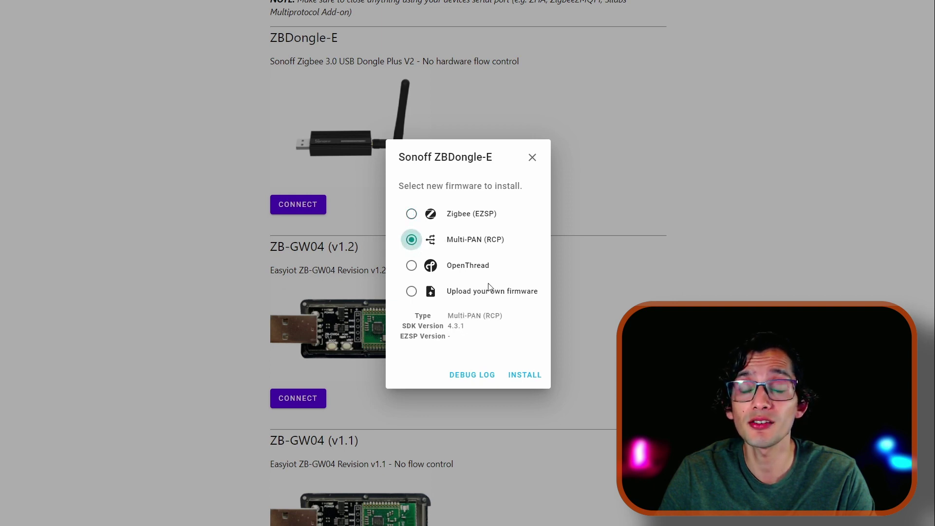
left_click(525, 375)
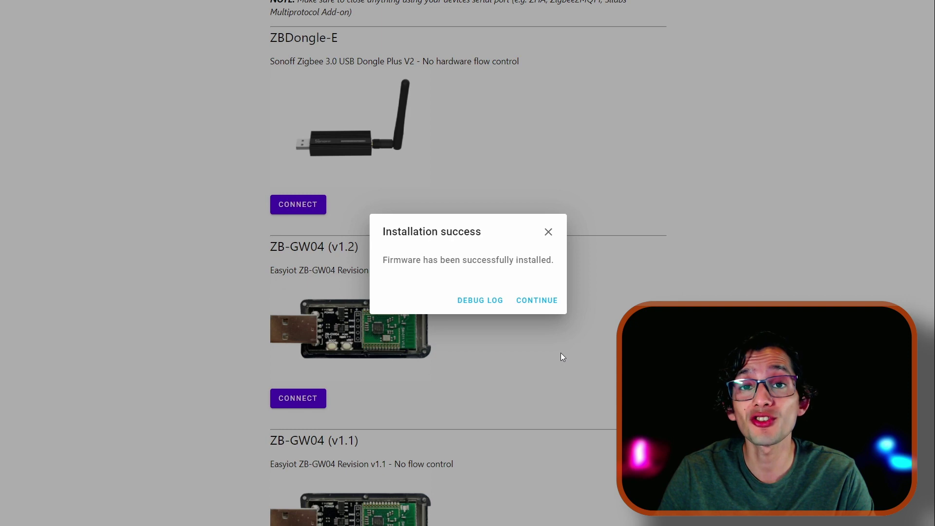
left_click(539, 300)
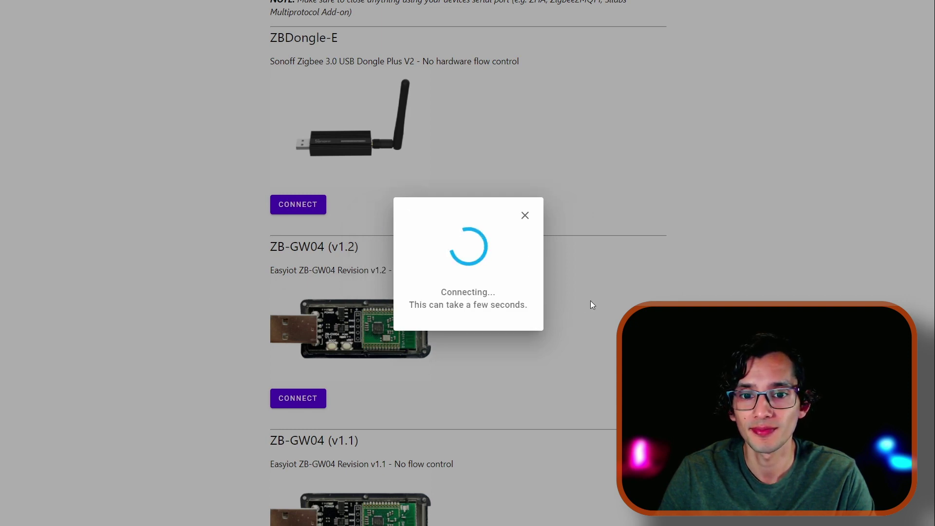
left_click(536, 222)
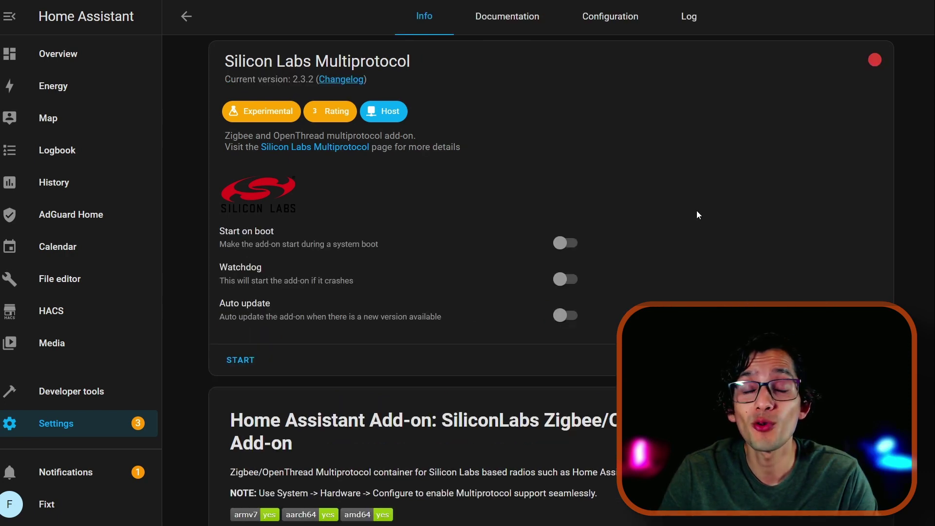
Use the SONOFF /dev/serial/by-id device, turn off hardware flow control and automatic flashing, and save.
left_click(615, 22)
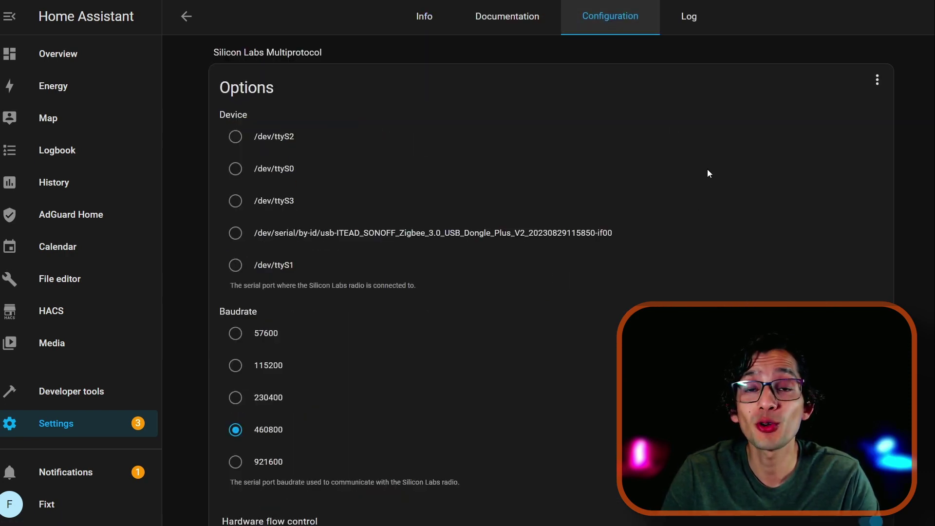
left_click(235, 233)
scroll(642, 191, "down", 1)
scroll(642, 195, "down", 5)
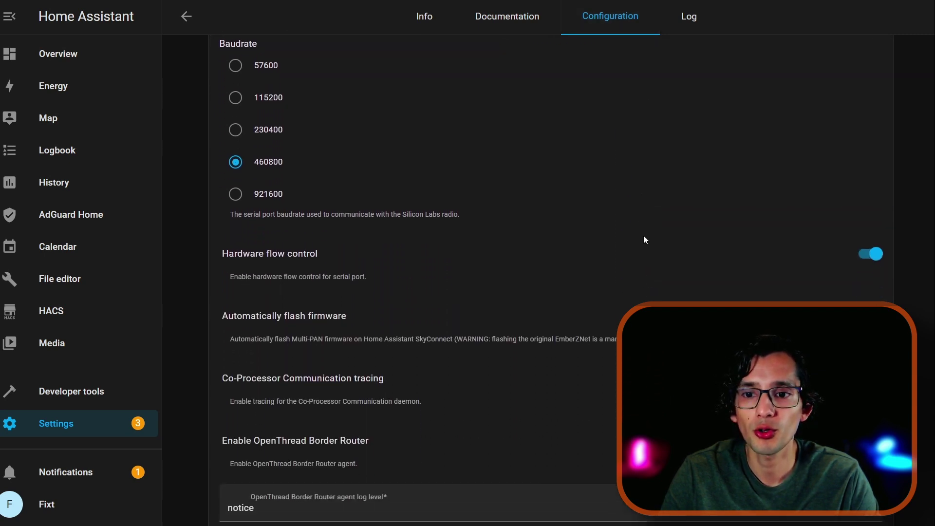
left_click(871, 255)
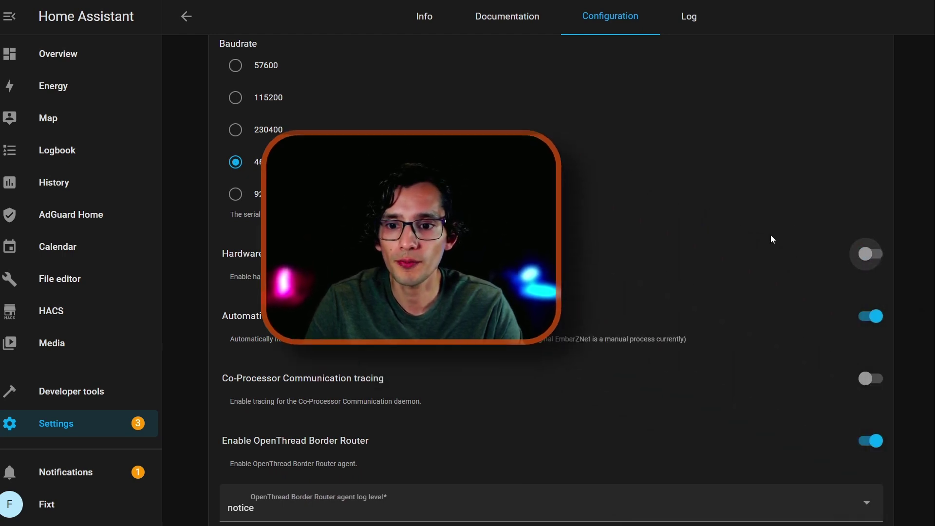
scroll(717, 233, "down", 2)
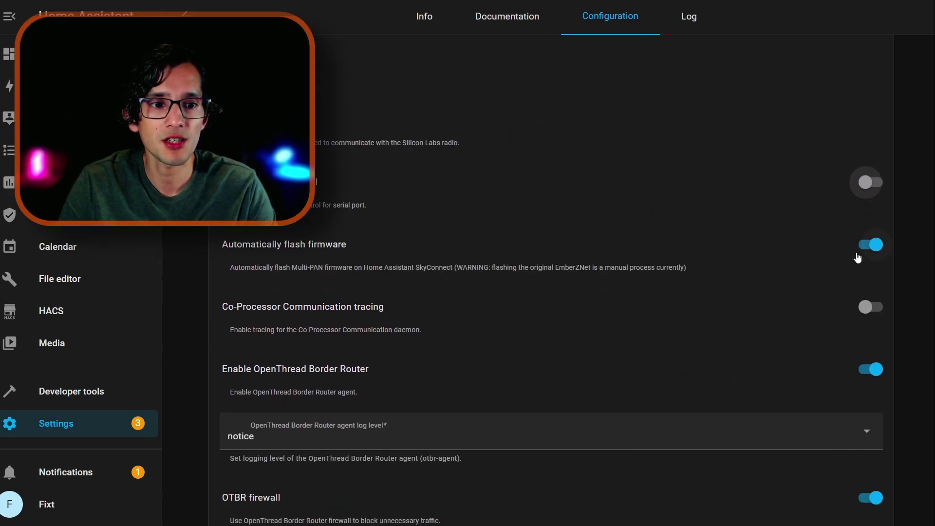
left_click(870, 244)
scroll(734, 272, "down", 1)
scroll(734, 271, "down", 5)
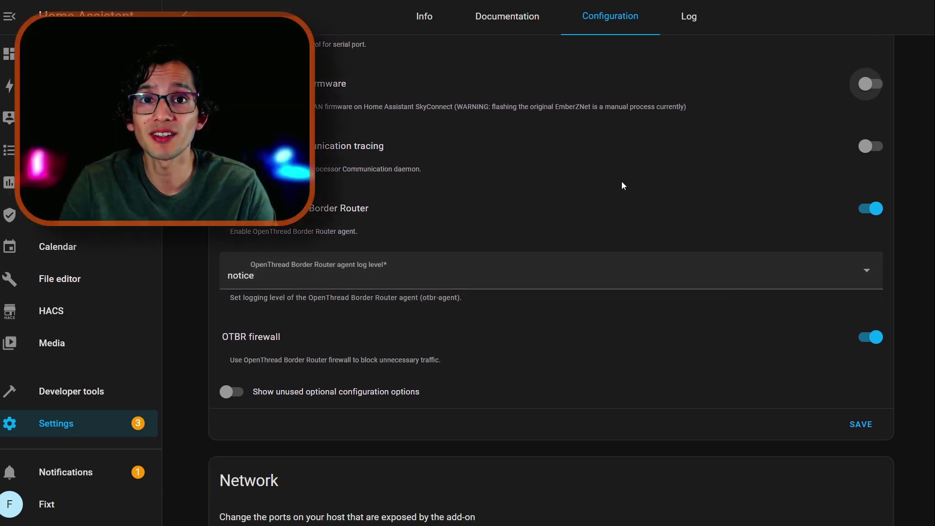
left_click(869, 426)
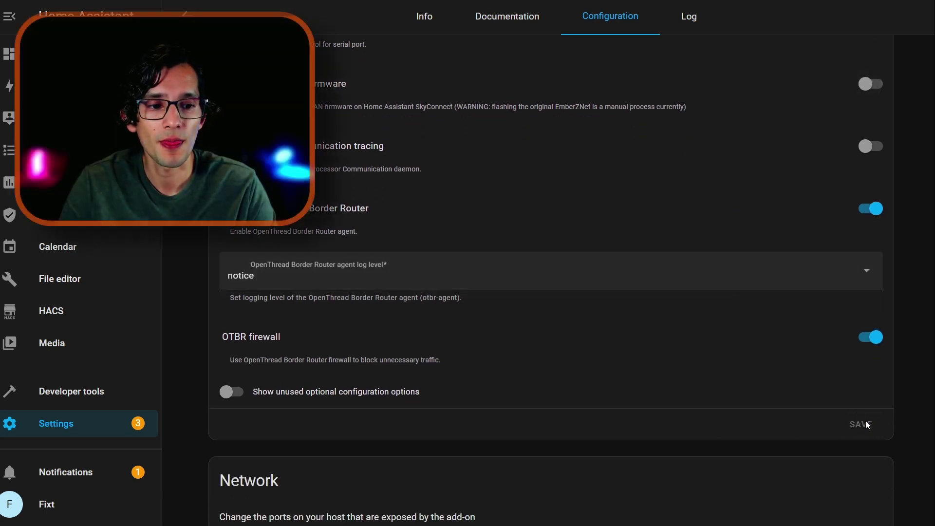
Turn on Start on boot for the Silicon Labs Multiprotocol add-on and start it.
left_click(434, 21)
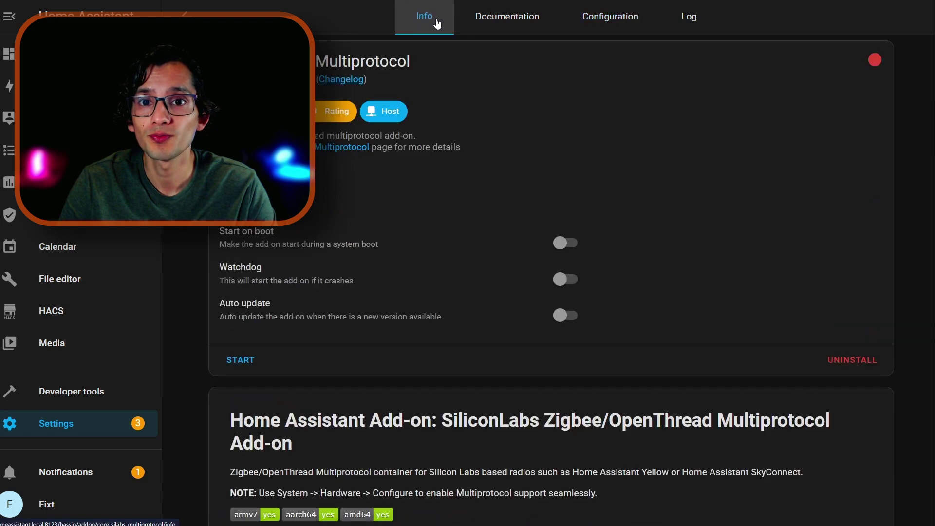
left_click(570, 242)
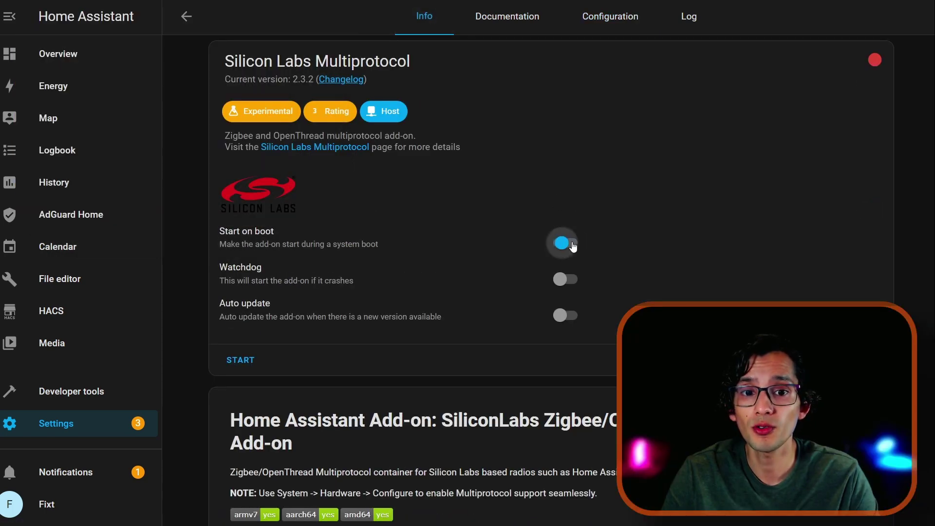
left_click(243, 359)
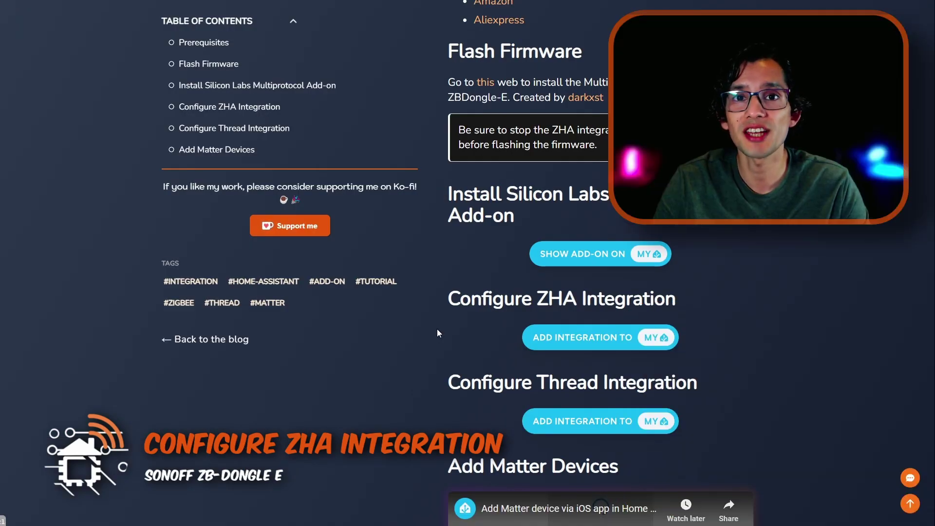
Add ZHA with socket://core-silabs-multiprotocol:9999 as the radio and create a new Zigbee network.
left_click(563, 330)
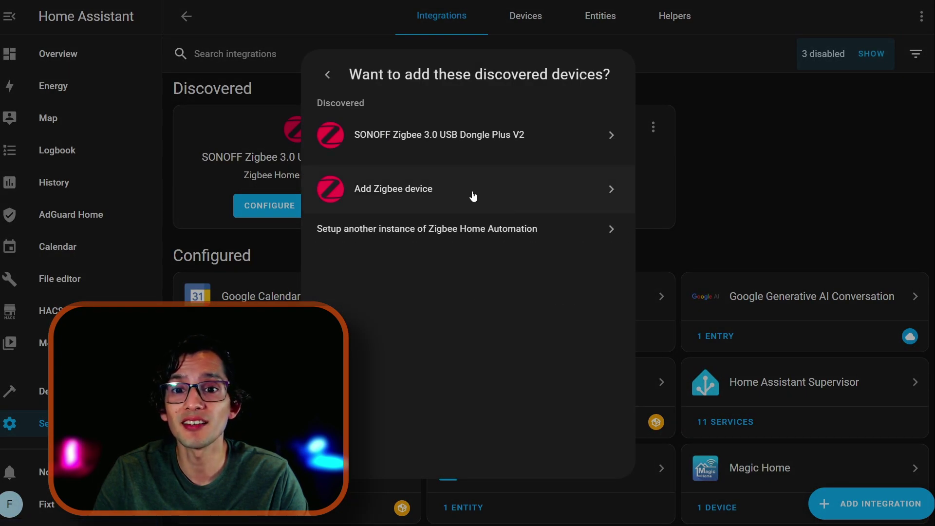
left_click(463, 191)
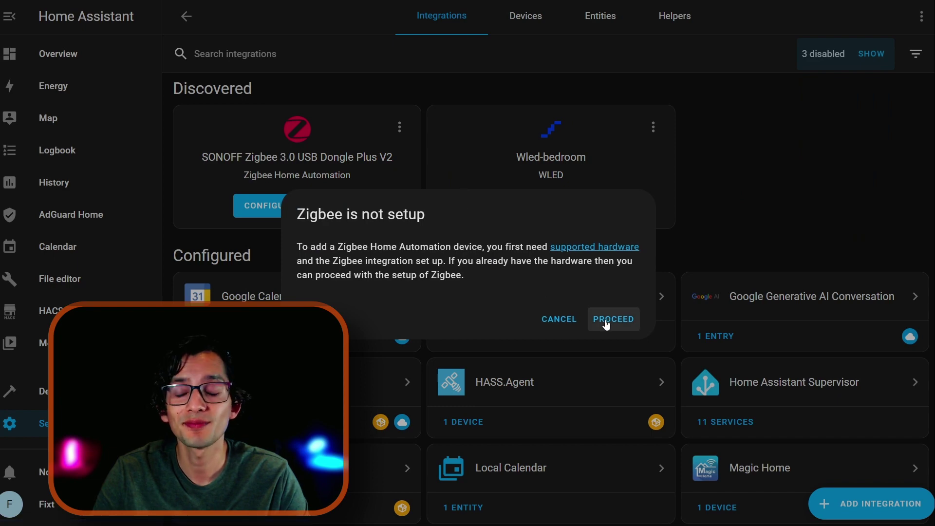
left_click(611, 318)
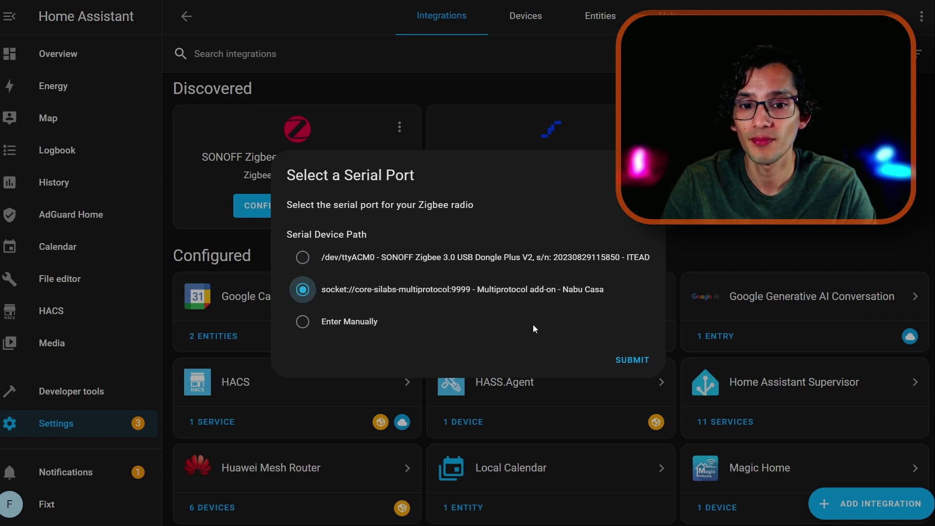
left_click(627, 359)
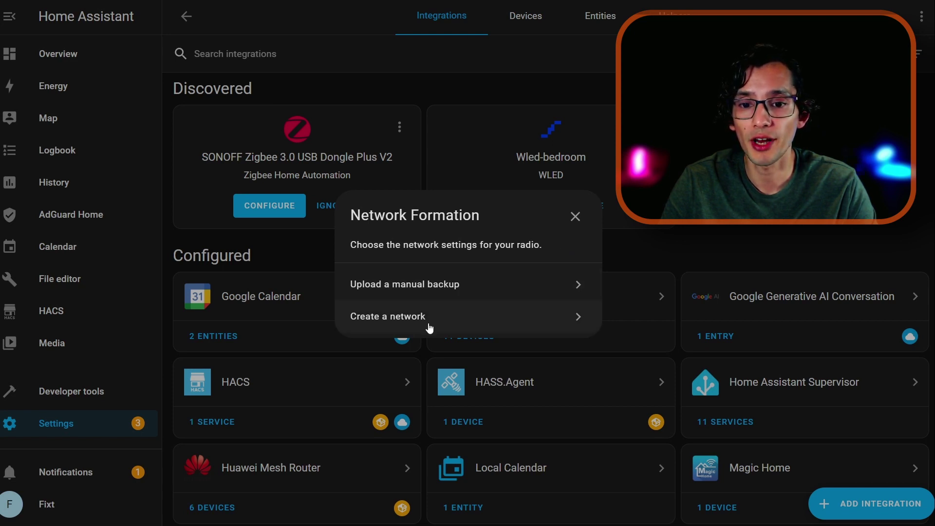
left_click(430, 327)
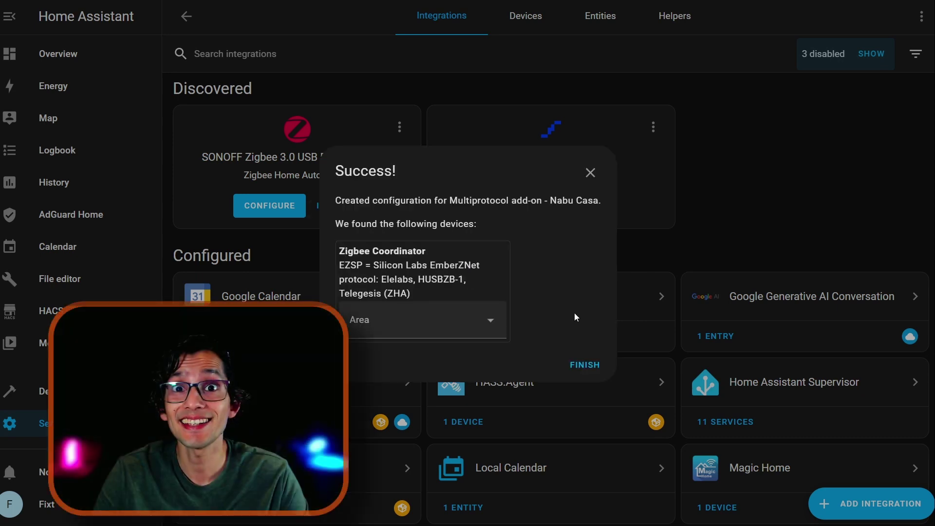
left_click(586, 365)
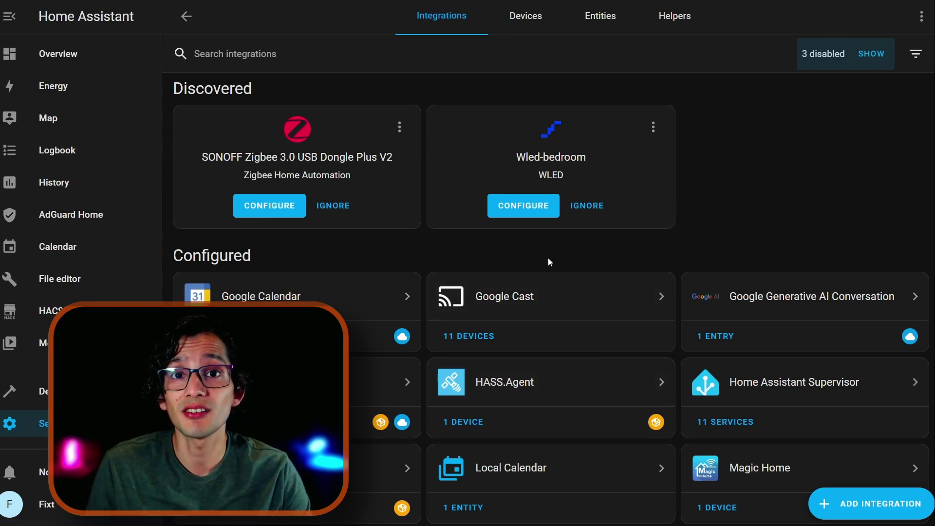
Ignore the discovered SONOFF dongle card, then begin adding a new Zigbee device.
left_click(334, 206)
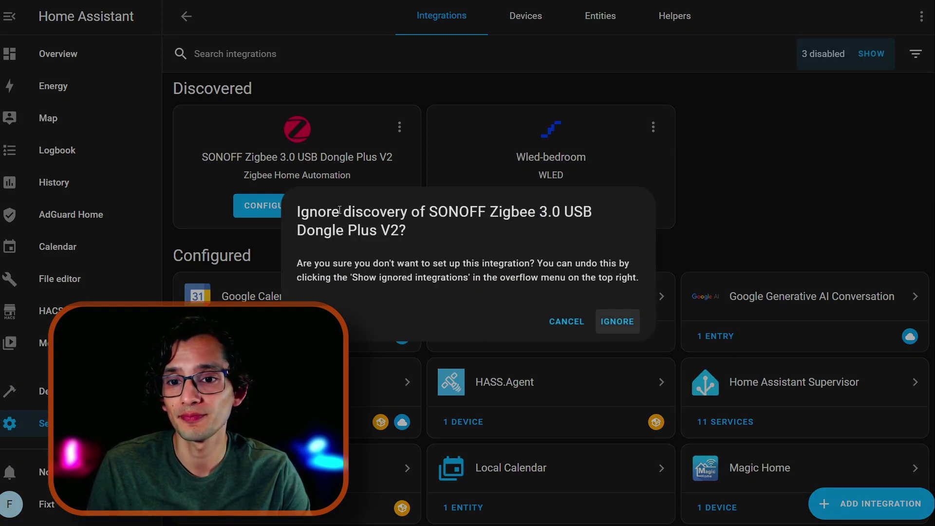
left_click(610, 326)
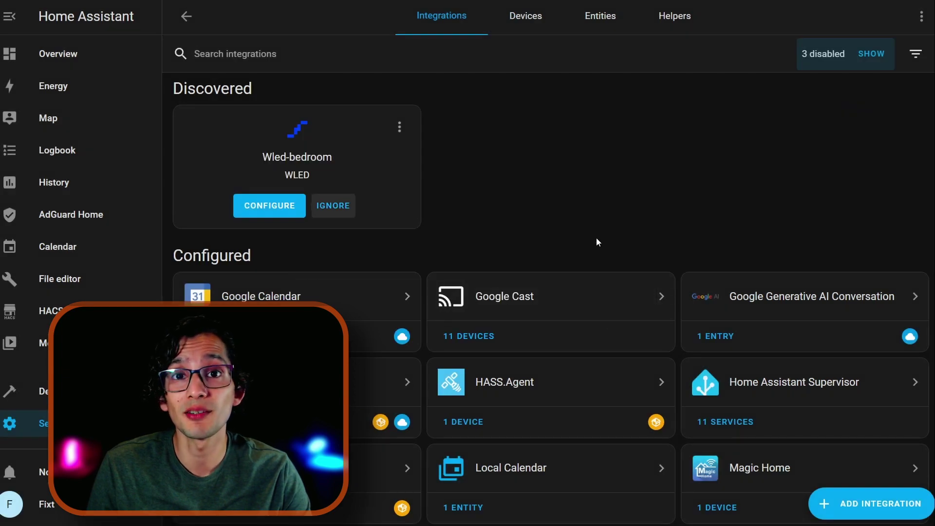
left_click(845, 499)
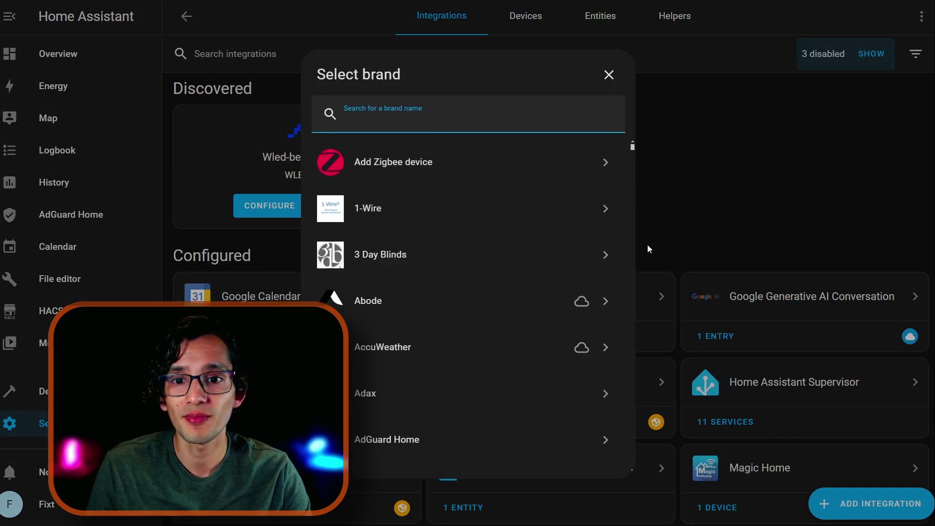
left_click(465, 175)
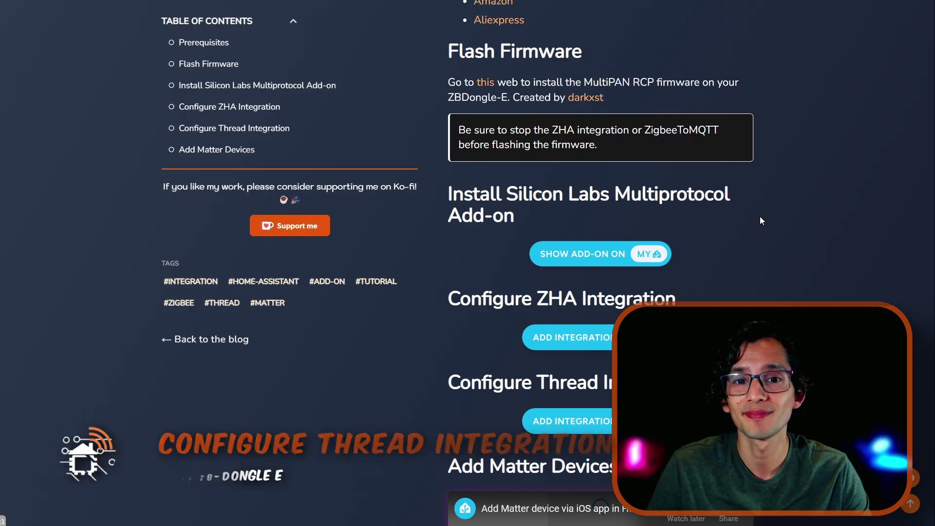
Add the Thread integration through the blog's 'Add integration to My' link.
scroll(735, 232, "down", 5)
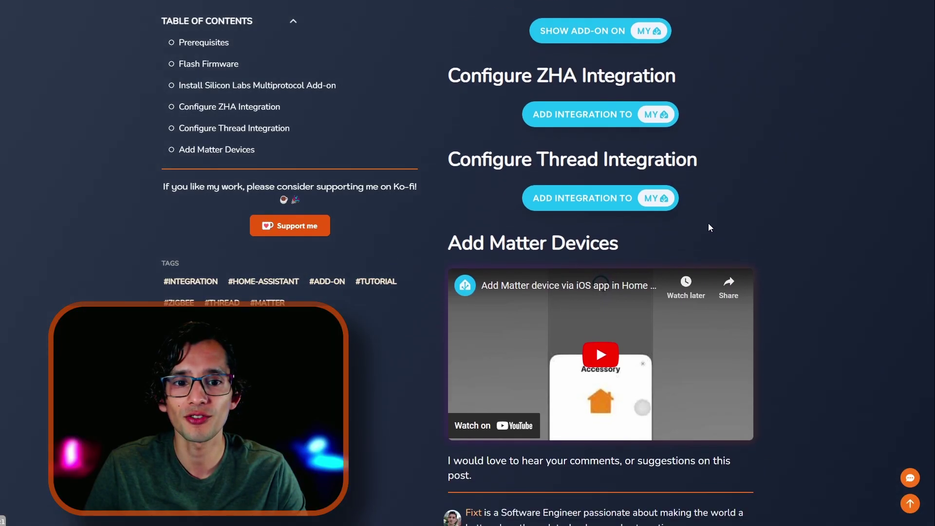
left_click(610, 203)
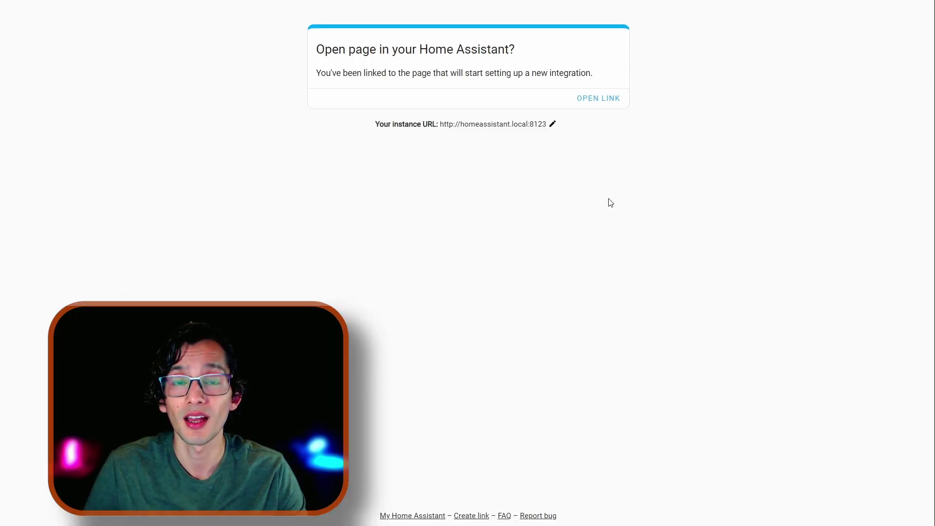
left_click(599, 98)
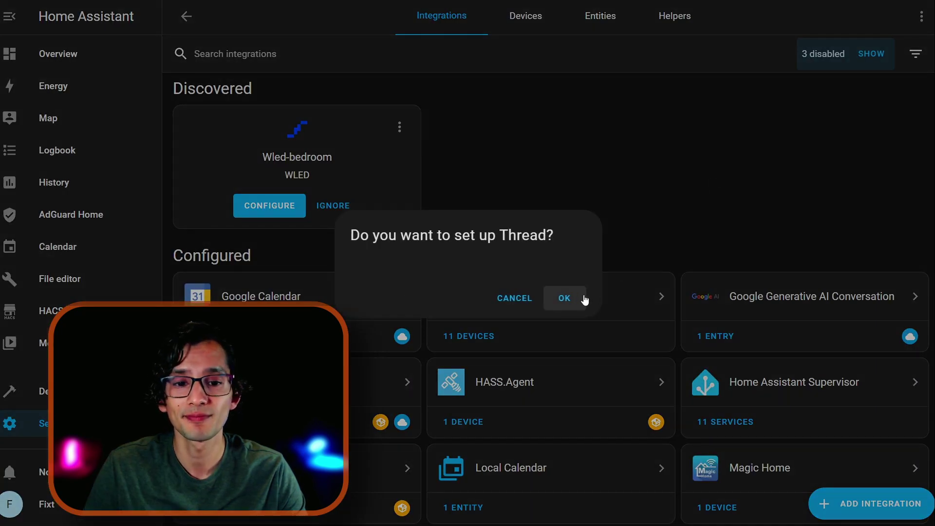
left_click(584, 297)
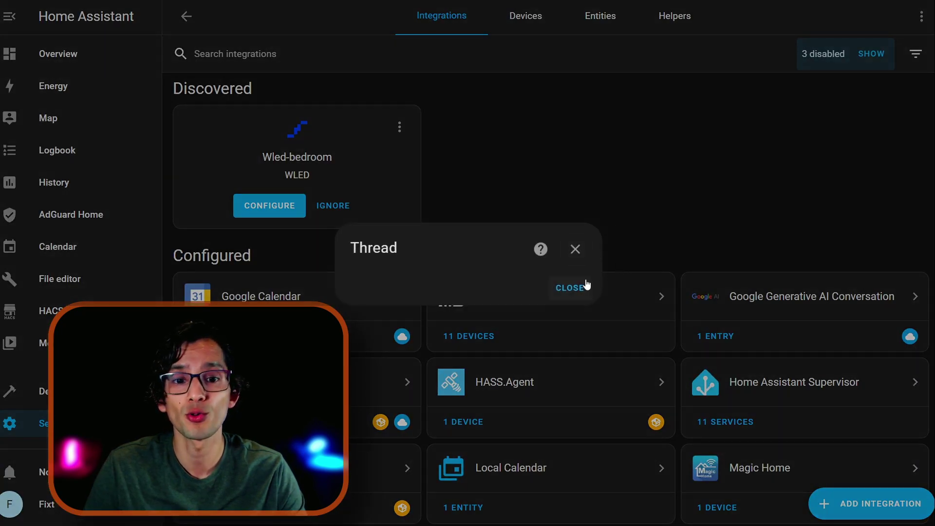
left_click(571, 287)
Open the Thread integration's details and its configuration page.
scroll(630, 202, "down", 4)
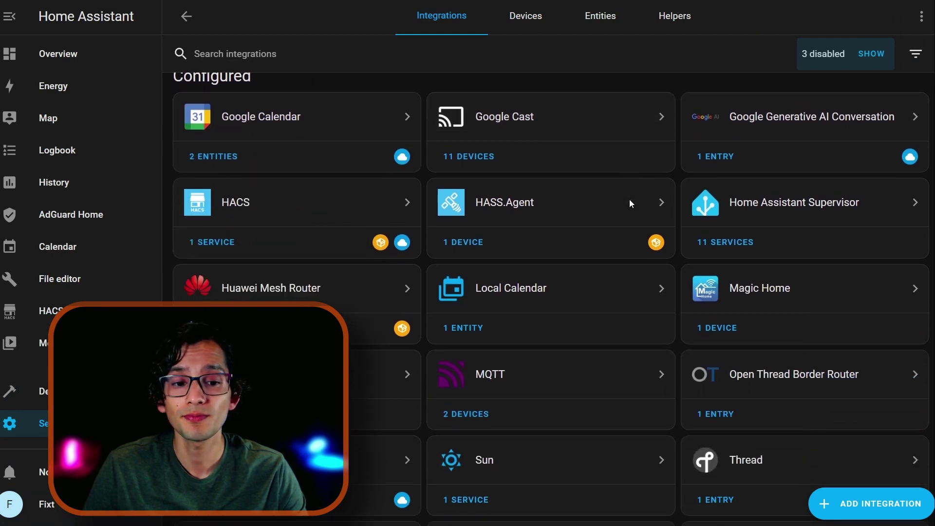
scroll(630, 203, "down", 3)
left_click(782, 345)
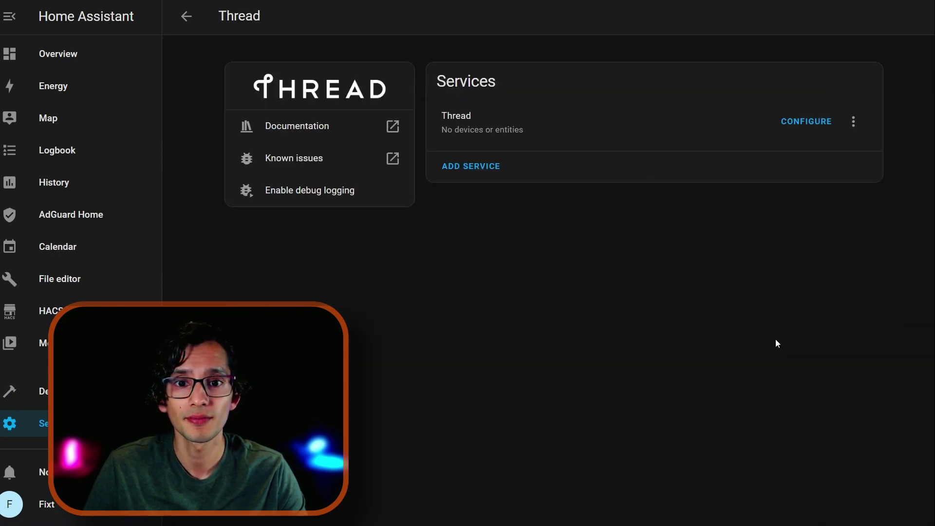
left_click(789, 119)
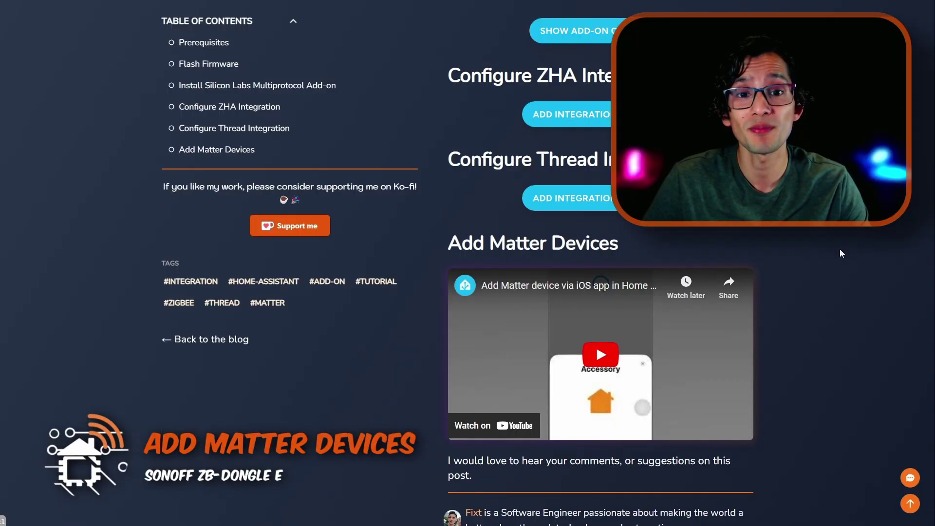
scroll(840, 249, "down", 2)
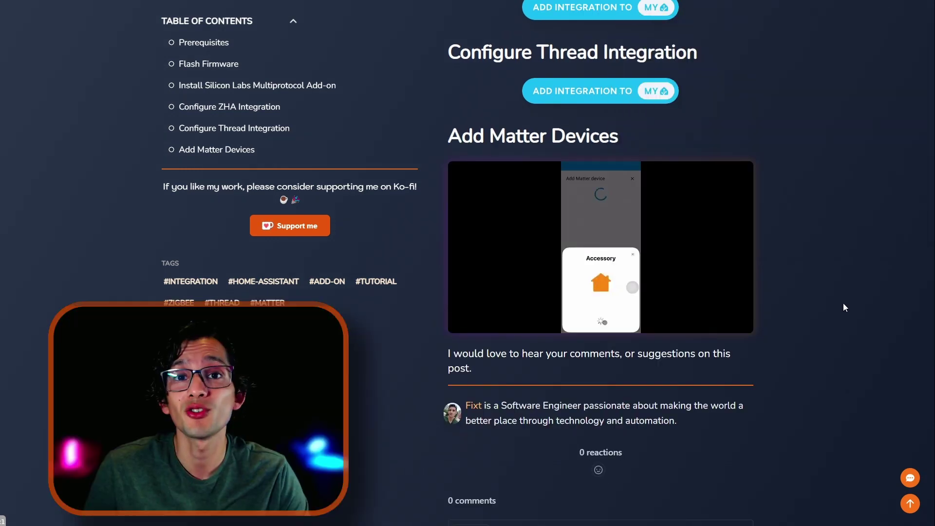